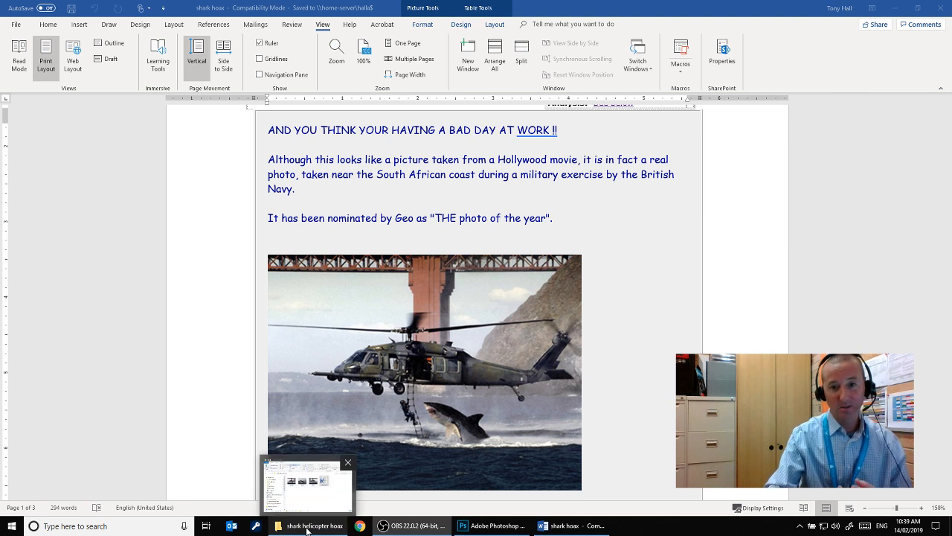
Open the hh-60 image from the shark helicopter hoax folder in Photoshop
left_click(306, 530)
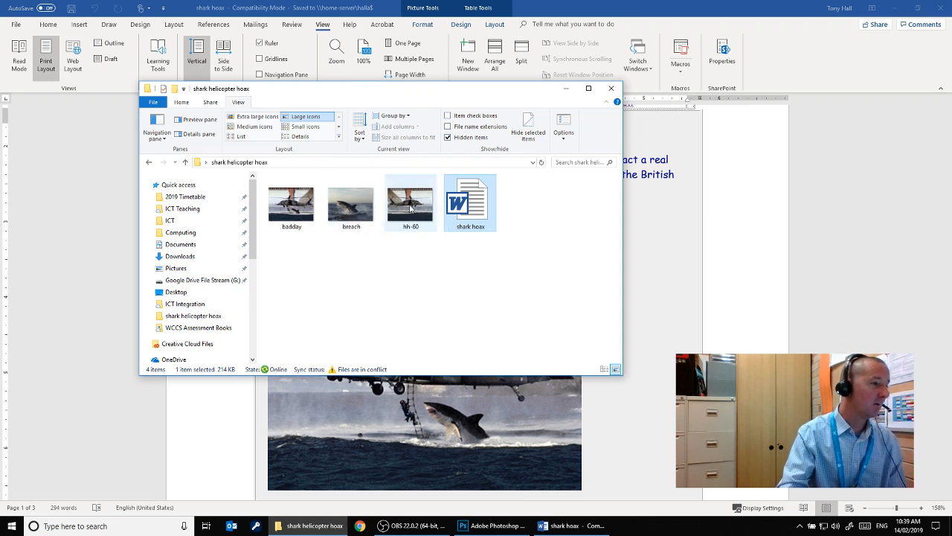
left_click(494, 526)
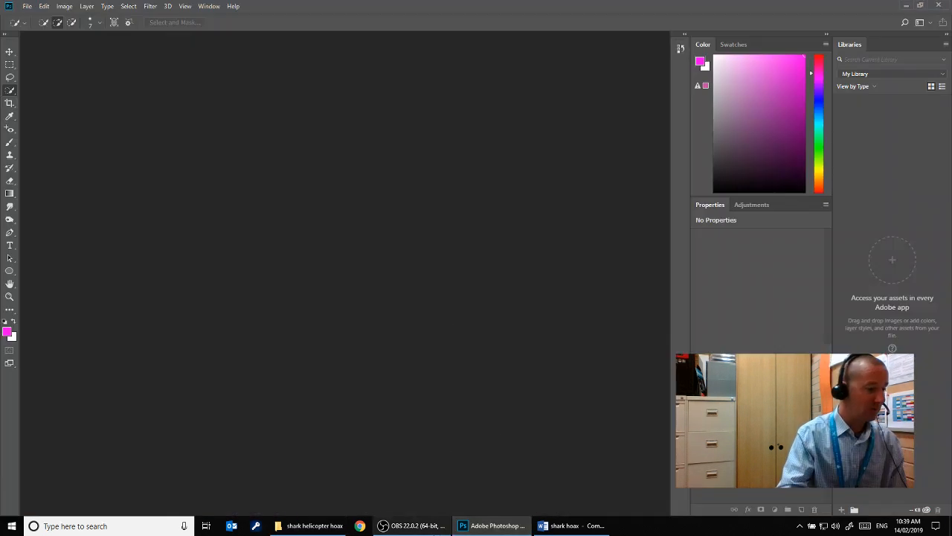
left_click(305, 533)
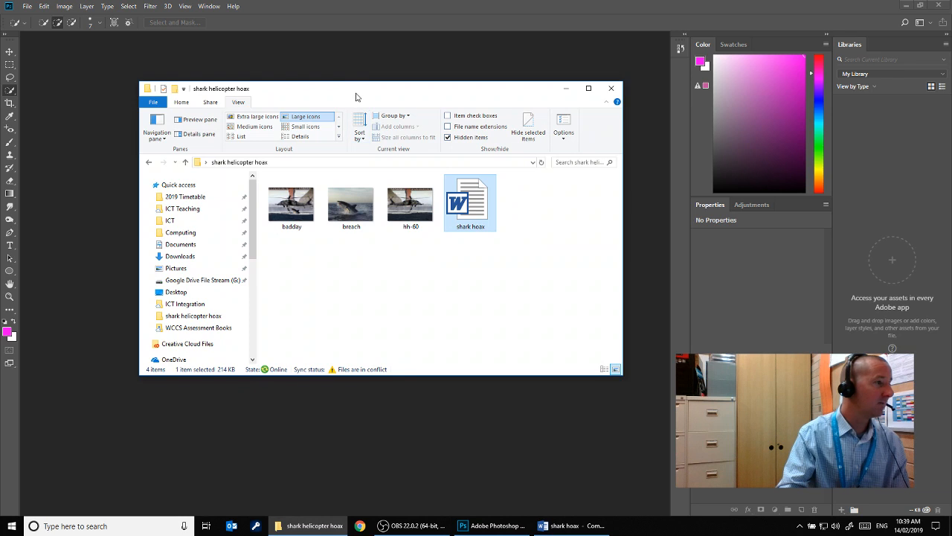
left_click_drag(357, 93, 609, 126)
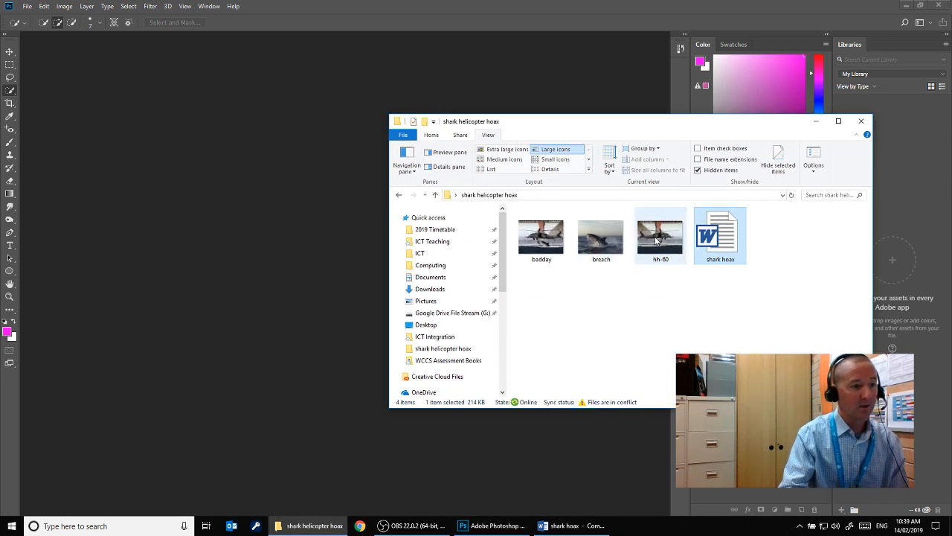
left_click_drag(656, 242, 185, 211)
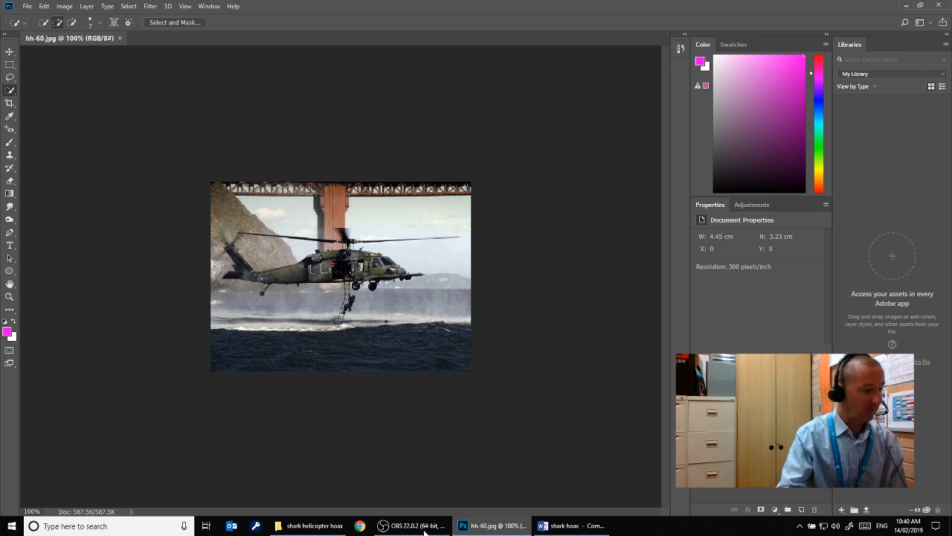
Open the breach image from the shark helicopter hoax folder as a separate Photoshop document
left_click(316, 526)
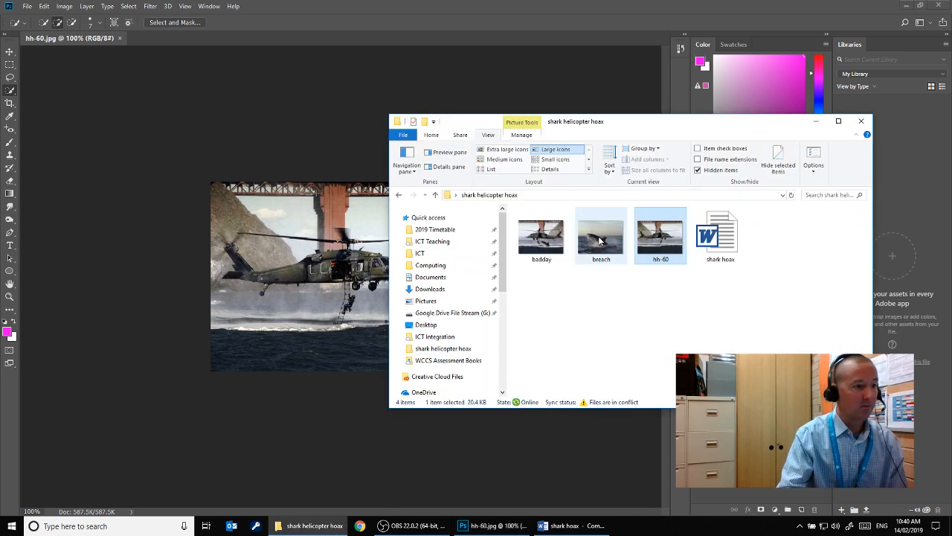
left_click_drag(598, 236, 258, 102)
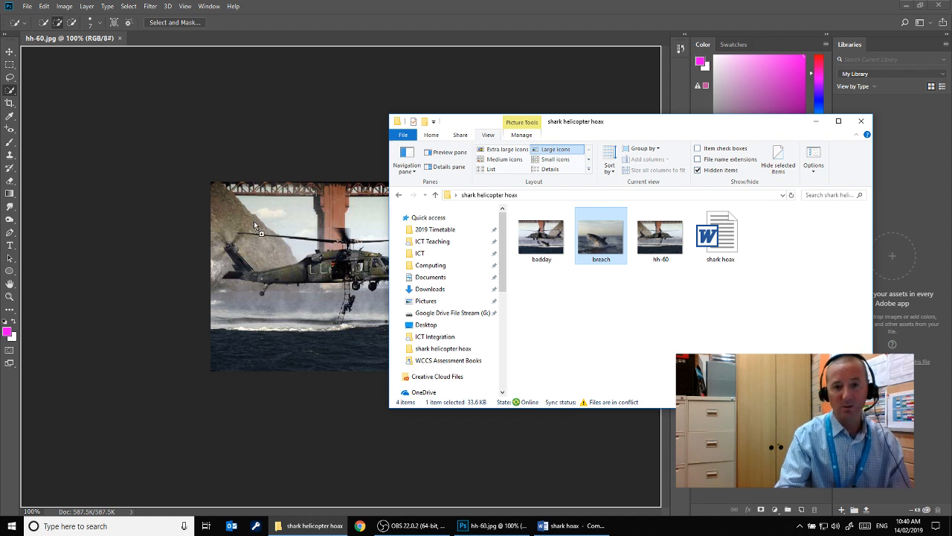
left_click_drag(253, 220, 165, 40)
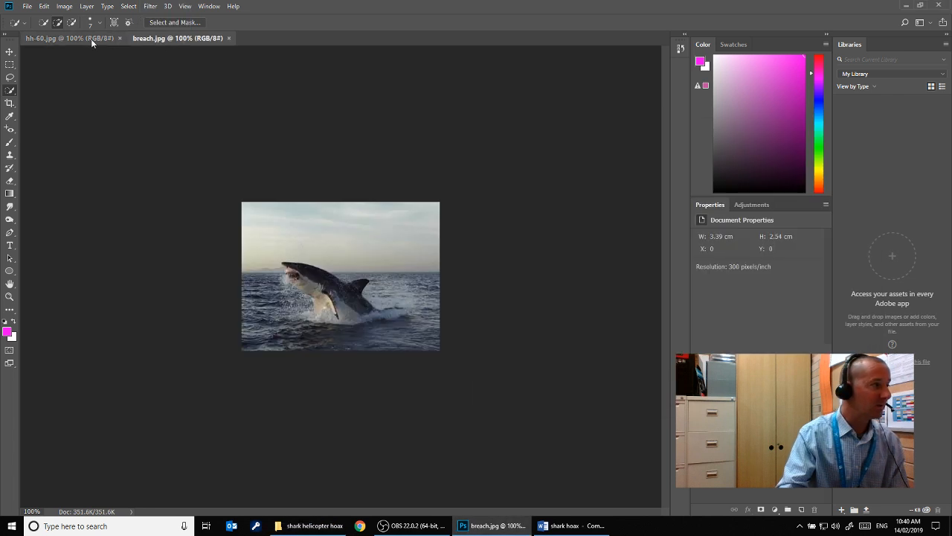
left_click(91, 39)
left_click(151, 37)
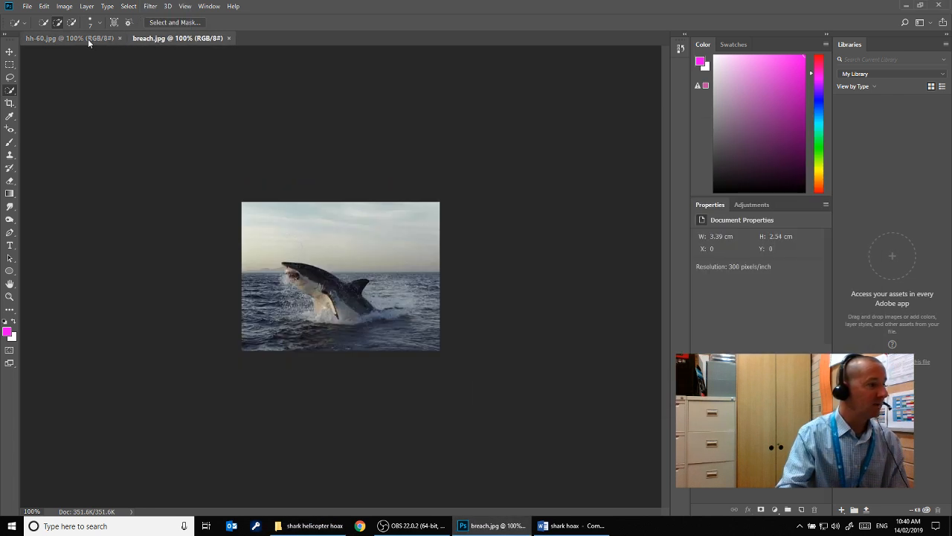
Flip the canvas of the hh-60.jpg helicopter image horizontally
left_click(84, 39)
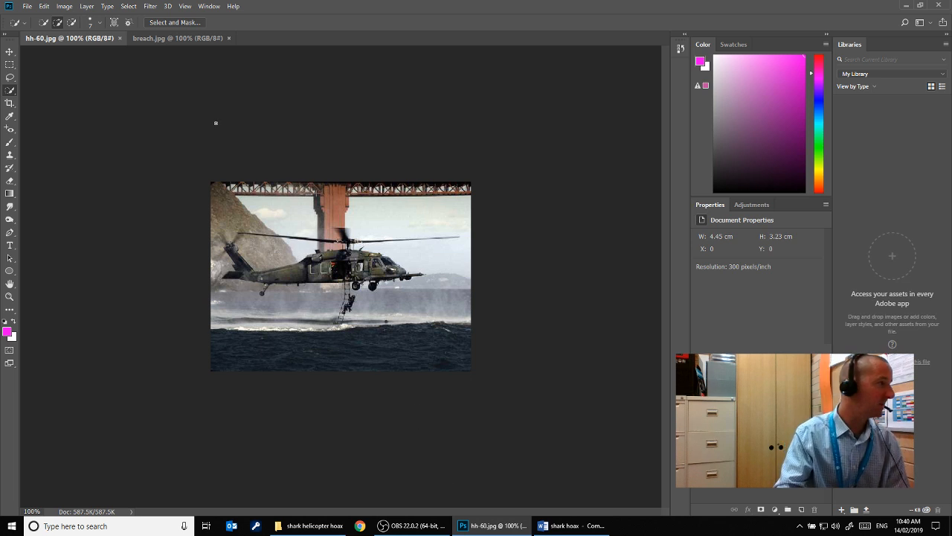
left_click(65, 6)
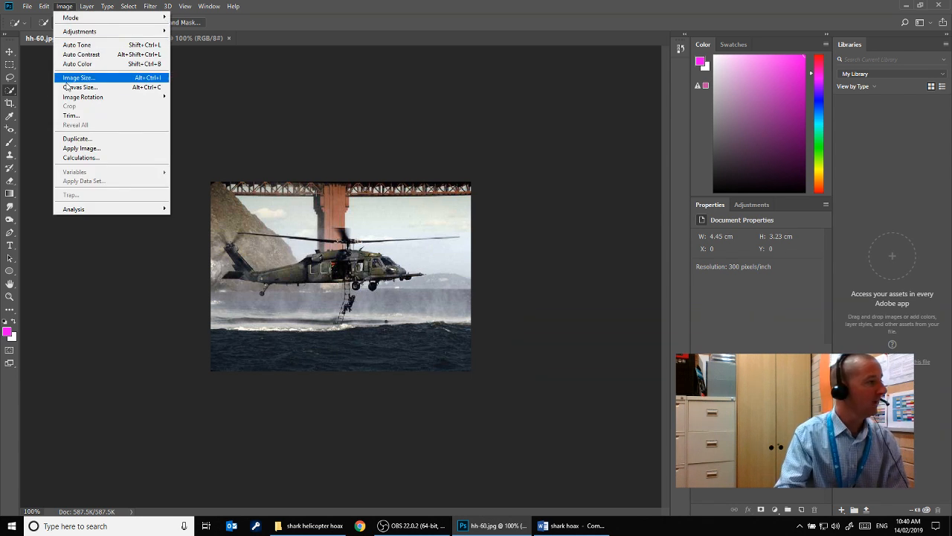
mouse_move(67, 97)
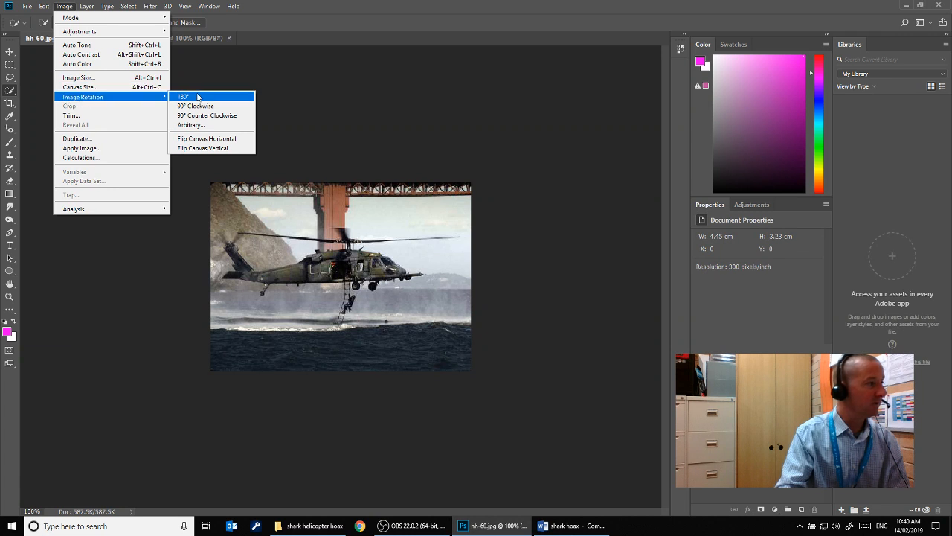
left_click(218, 140)
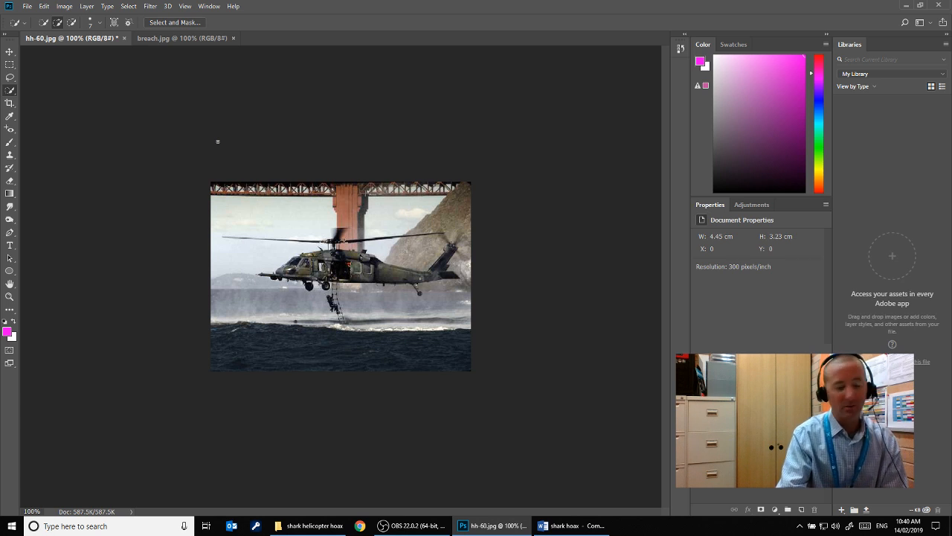
In breach.jpg, choose the Quick Selection tool and set its brush size to 15 px
left_click(164, 38)
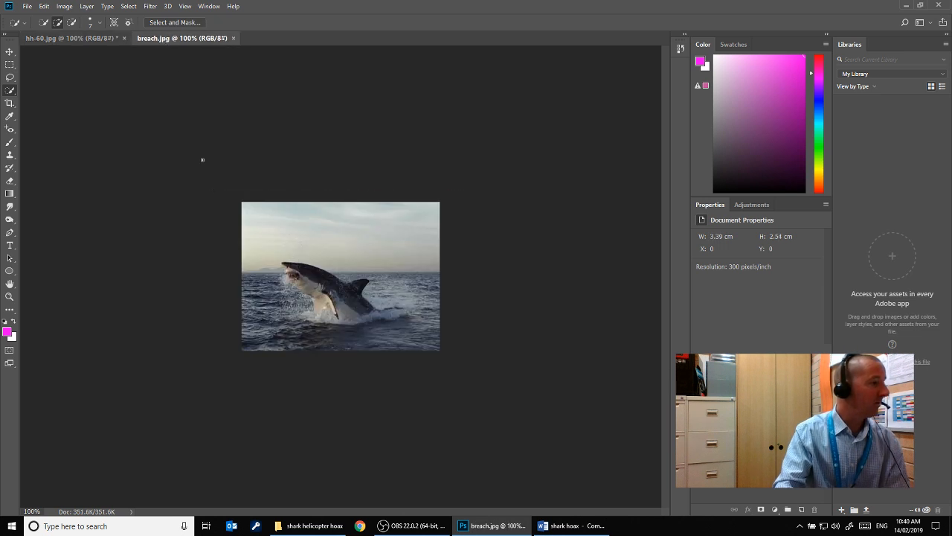
right_click(14, 95)
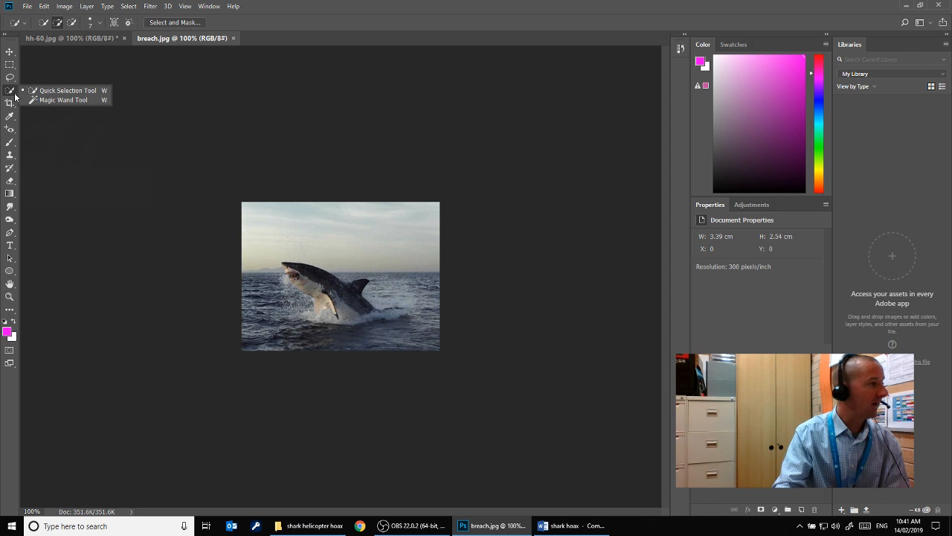
left_click(55, 91)
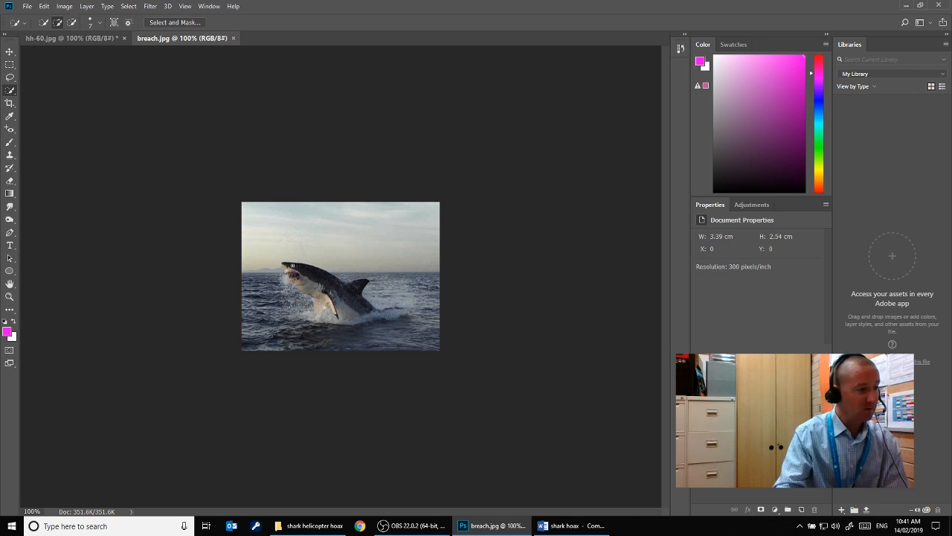
left_click(100, 28)
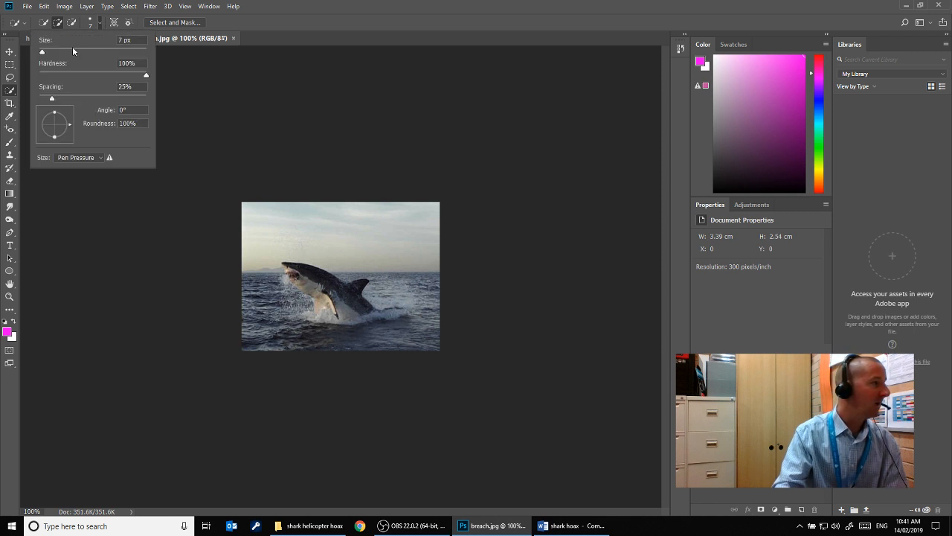
left_click_drag(46, 50, 71, 52)
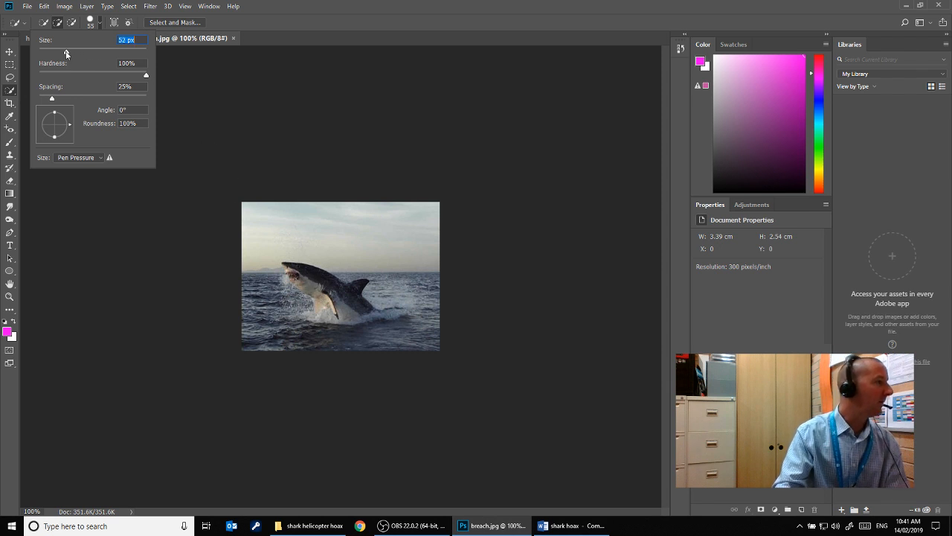
left_click_drag(65, 52, 49, 54)
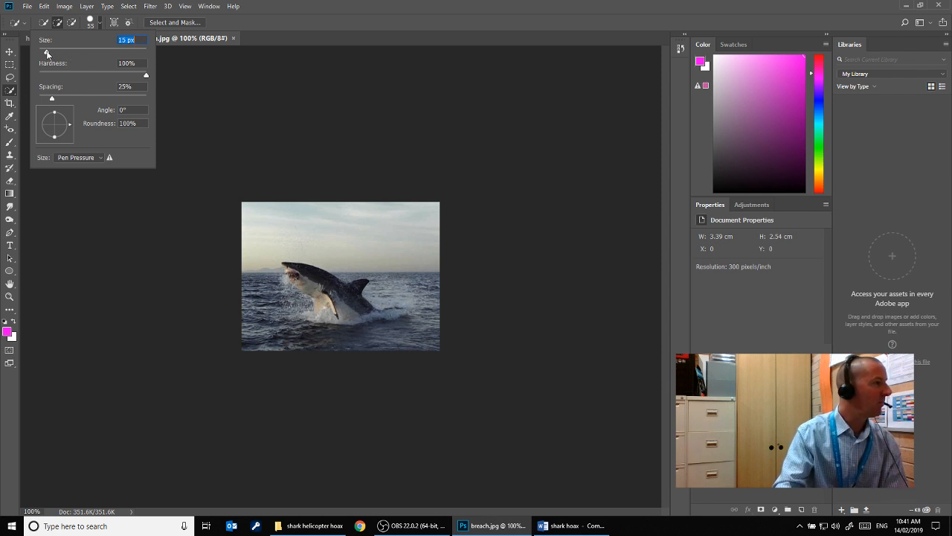
Select the shark and its surrounding splash with the Quick Selection tool, subtracting the excess open water from the selection
left_click(292, 268)
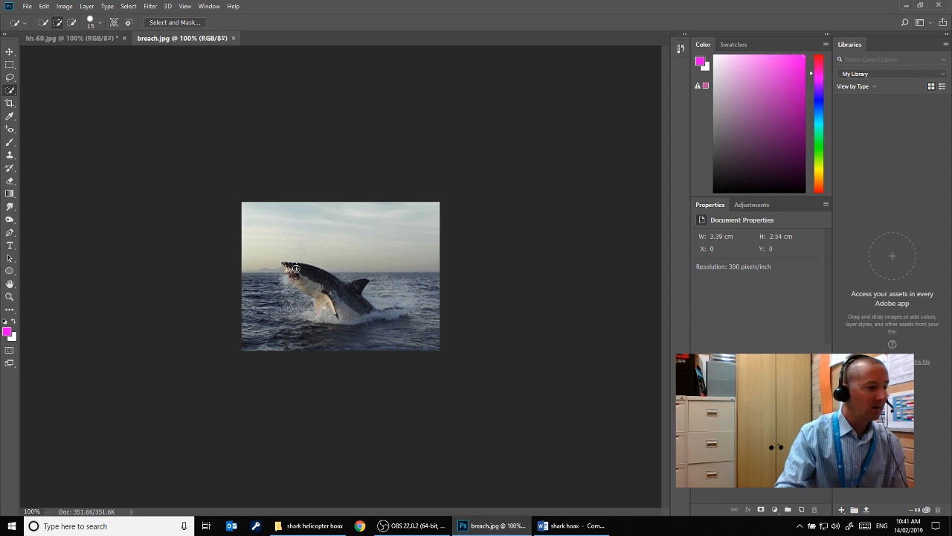
mouse_move(292, 268)
left_mouse_down()
mouse_move(363, 305)
mouse_move(344, 306)
left_mouse_up()
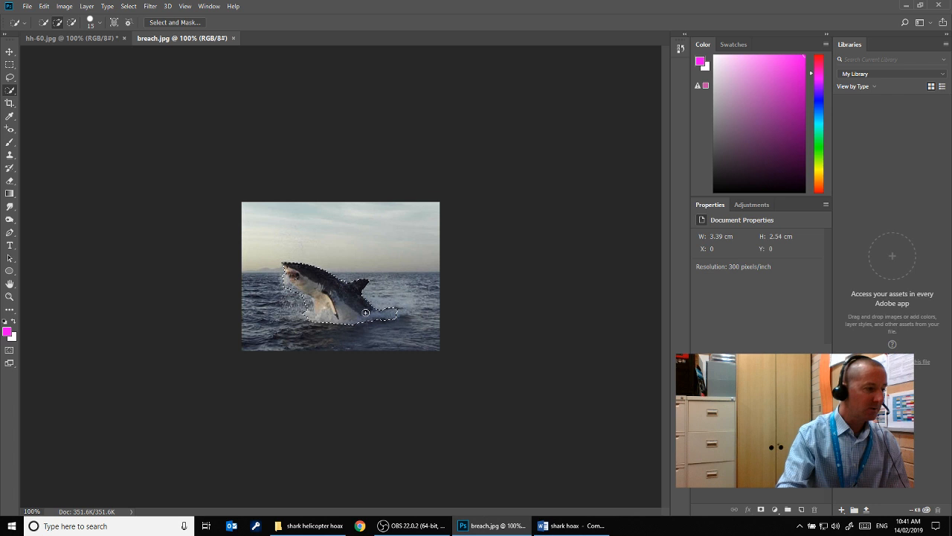
left_click(391, 325)
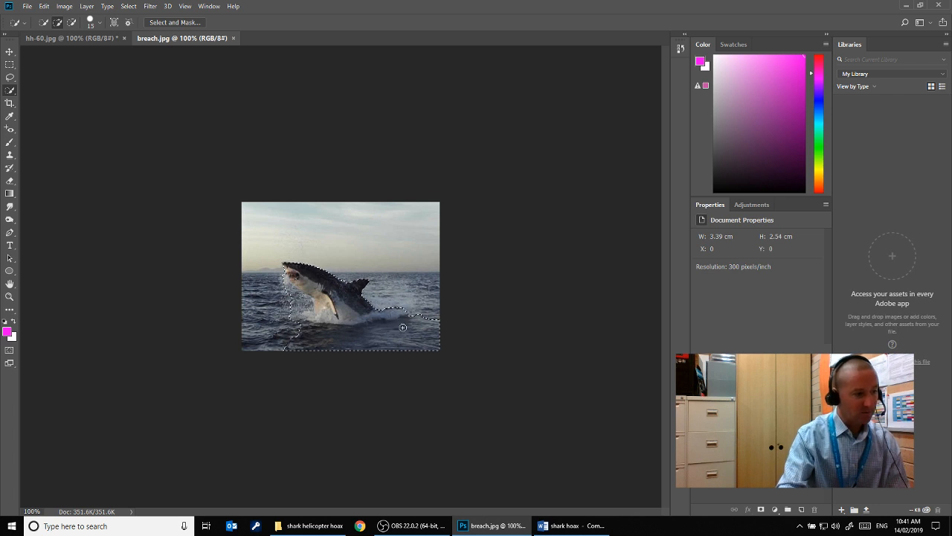
left_click(72, 23)
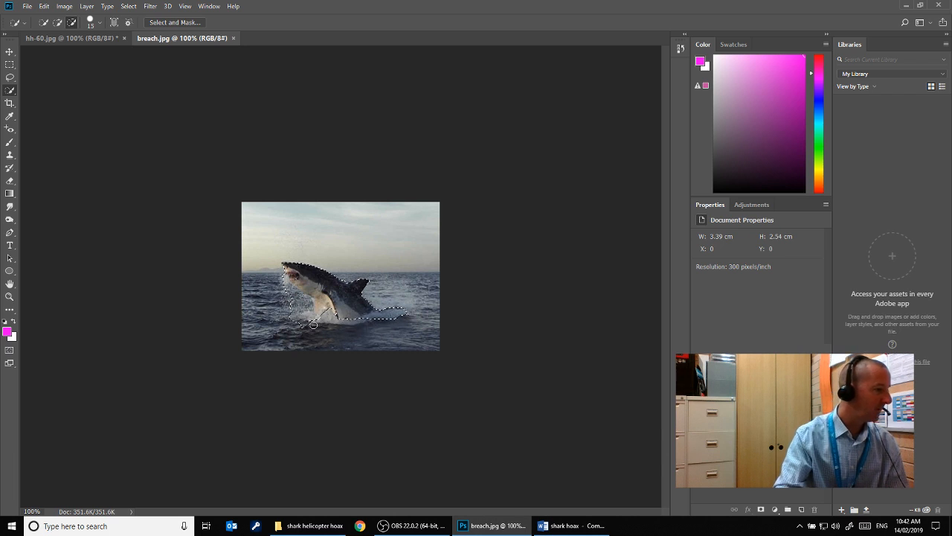
left_click(58, 22)
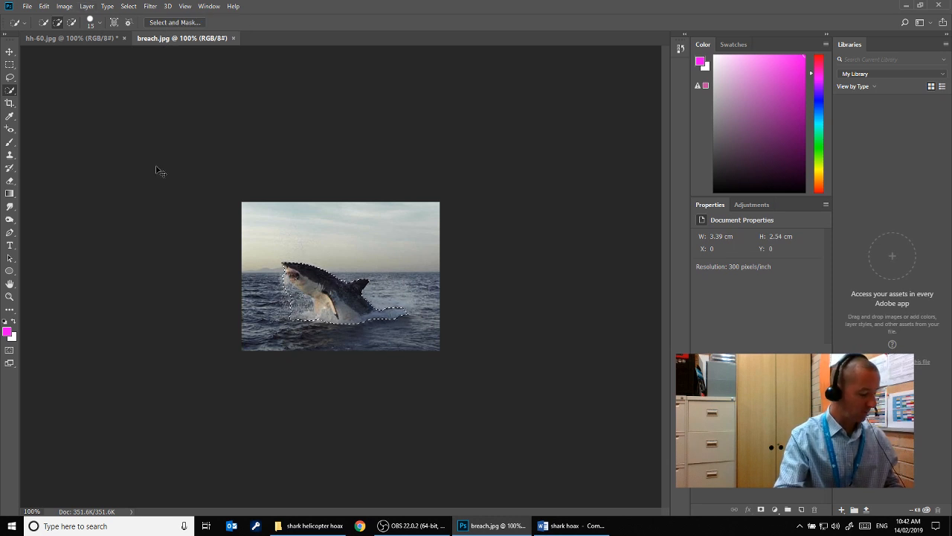
Copy the selected shark from breach.jpg and paste it into hh-60.jpg
left_click(45, 7)
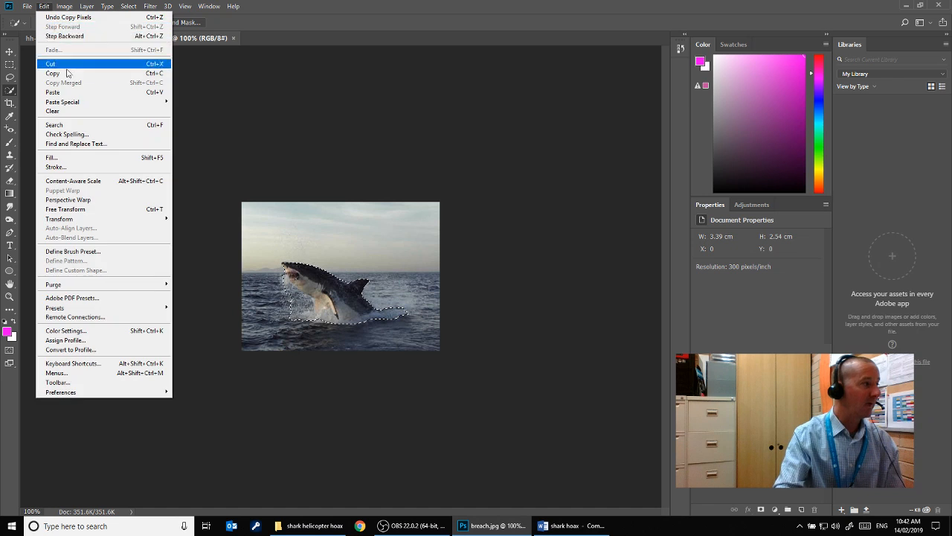
left_click(205, 36)
left_click(73, 35)
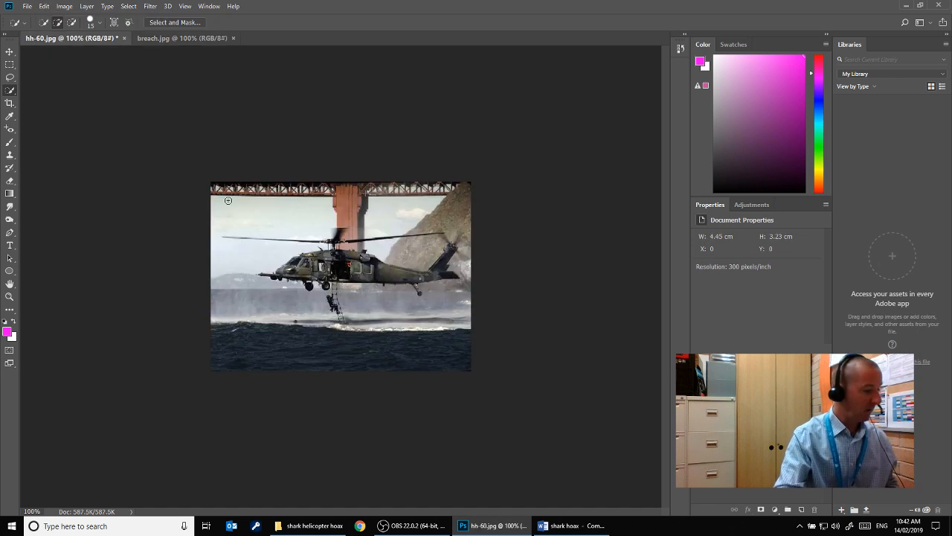
key("ctrl+v")
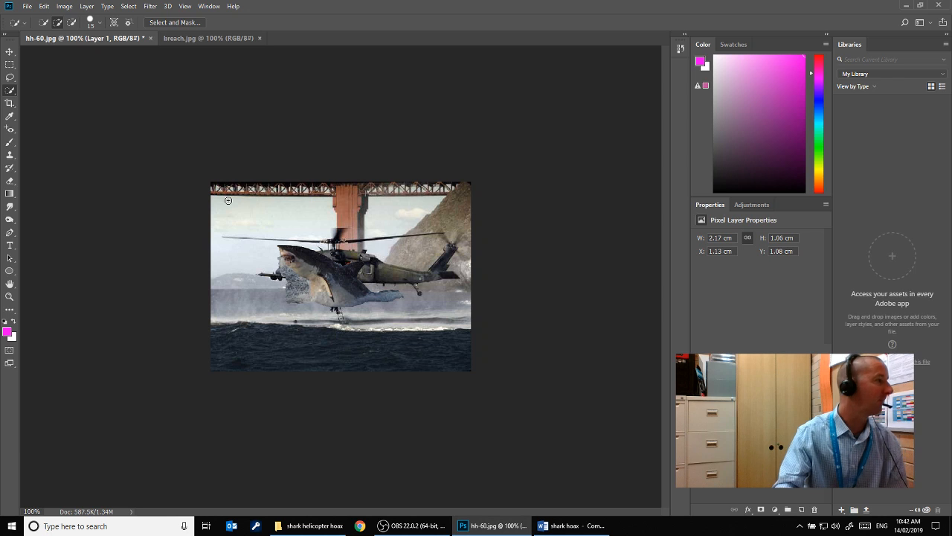
Scale the pasted shark to about 53.5% and place it at the waterline beside the helicopter's rope ladder
left_click(9, 52)
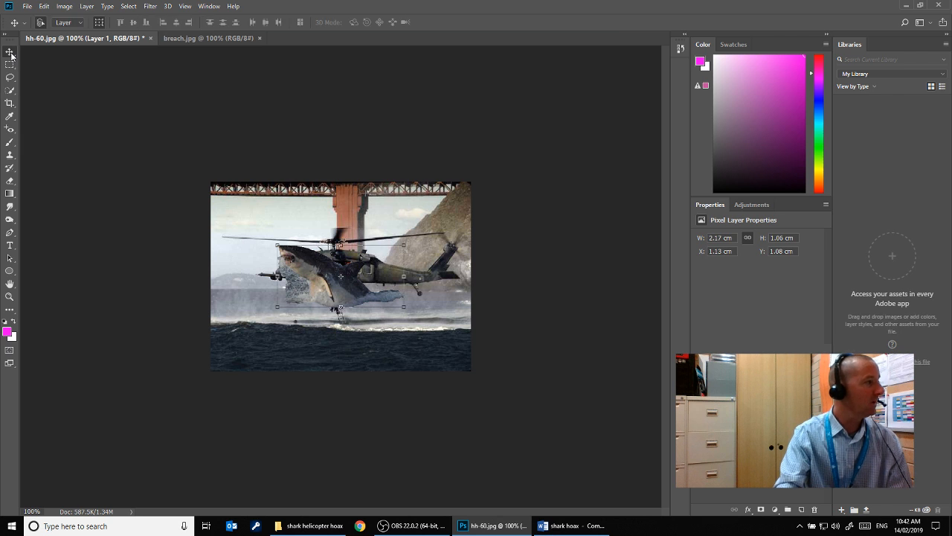
right_click(12, 55)
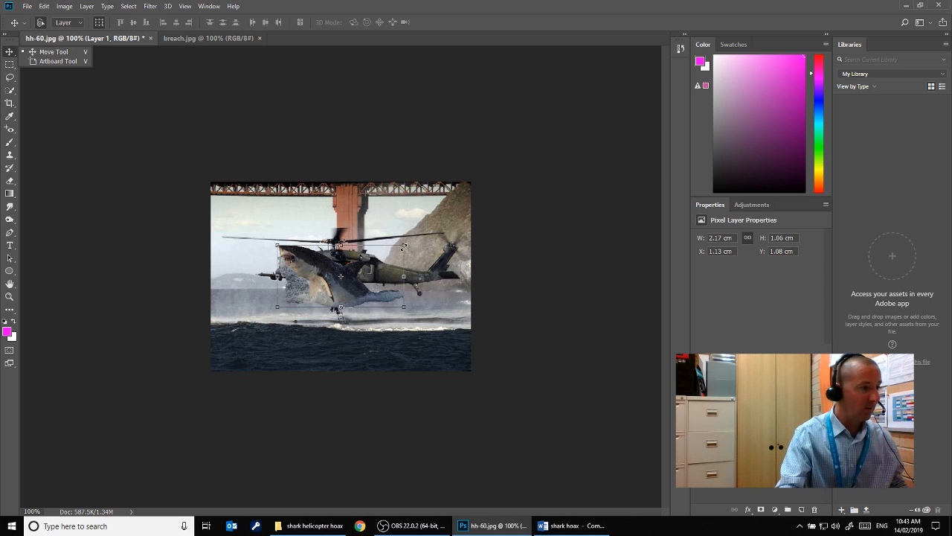
left_click_drag(403, 246, 344, 275)
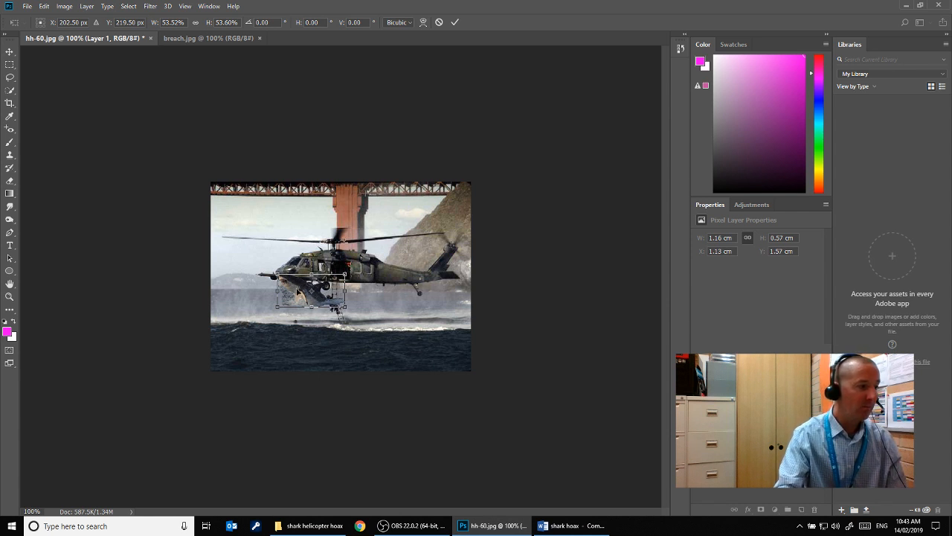
left_click_drag(298, 292, 365, 315)
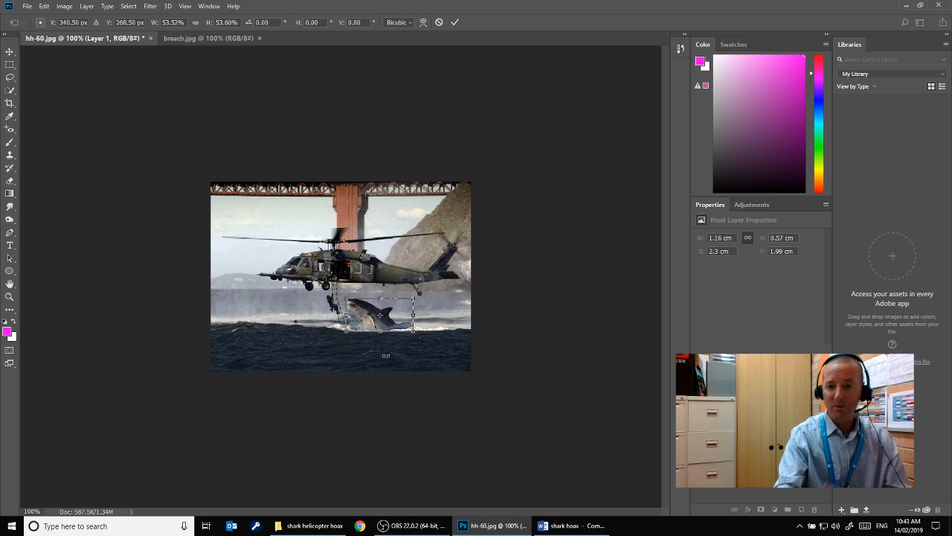
left_click(454, 23)
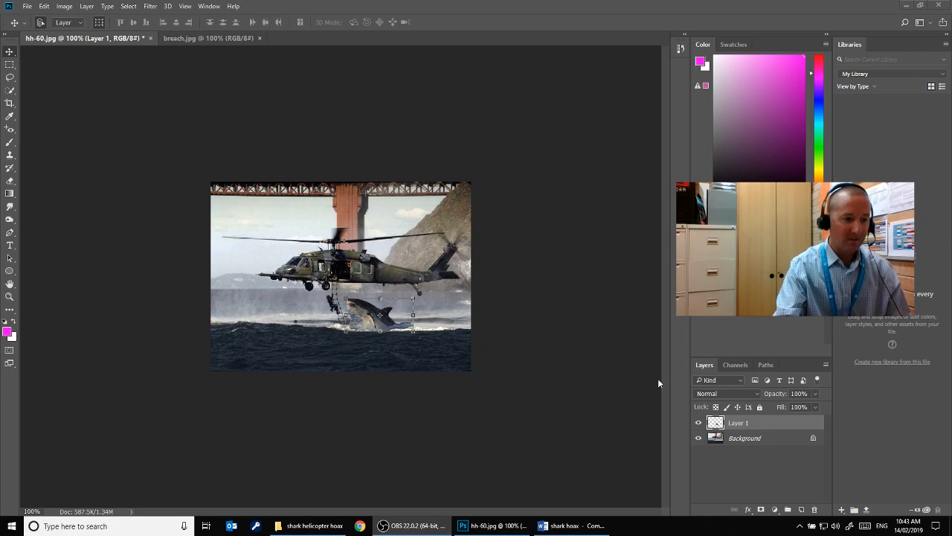
Convert the locked Background layer of hh-60.jpg into a regular layer, keeping Normal mode and 100% opacity
left_click(741, 438)
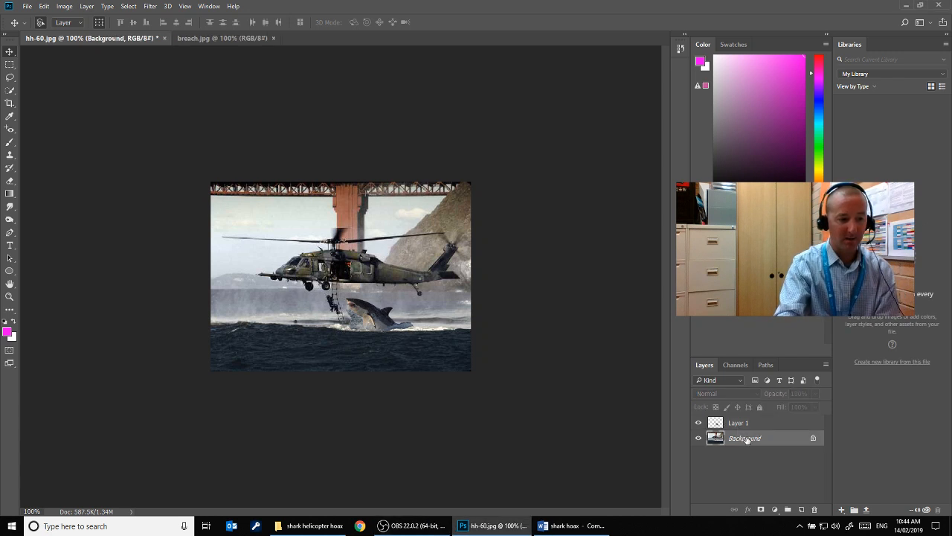
double_click(746, 438)
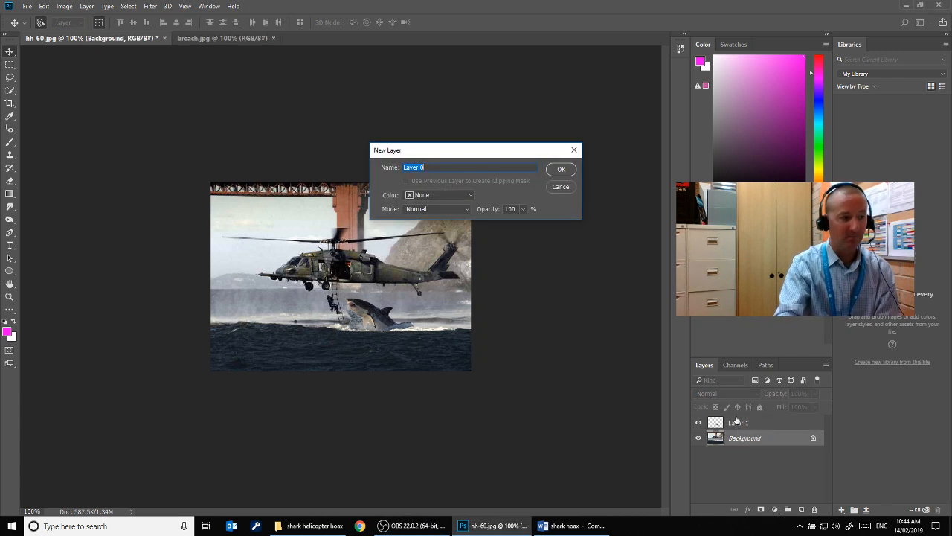
left_click(562, 170)
mouse_move(736, 439)
left_mouse_down()
mouse_move(739, 417)
mouse_move(739, 442)
left_mouse_up()
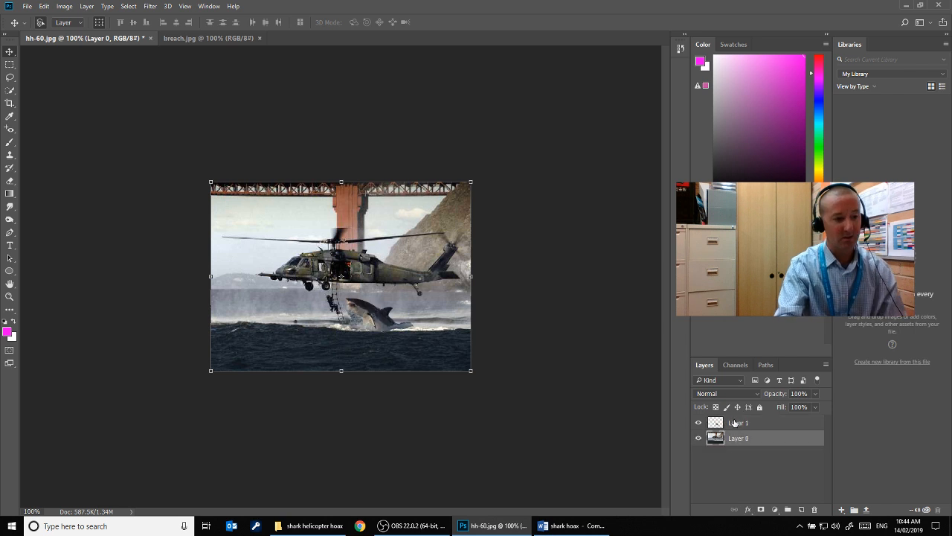
With a soft Eraser at 52 px size and 28% hardness, erase the excess splash on the shark layer beside the rope ladder
left_click(737, 425)
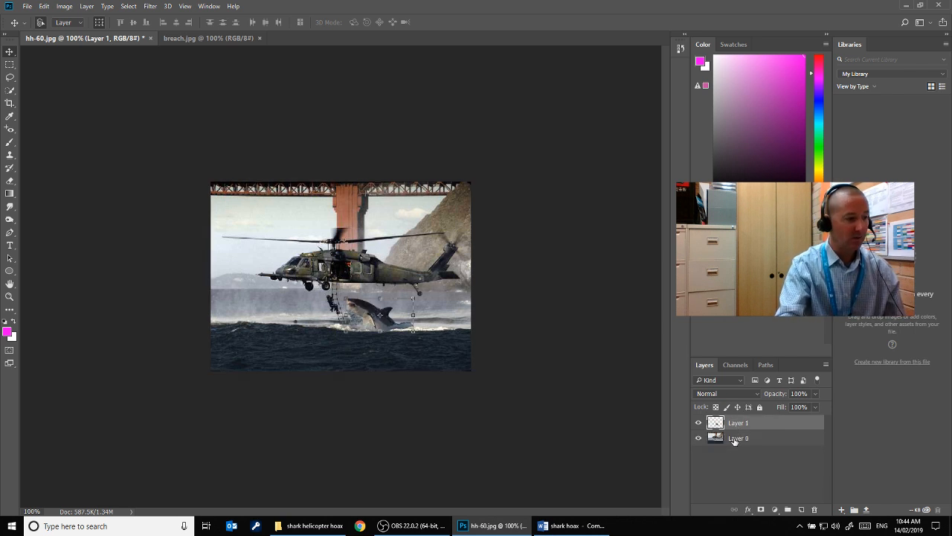
left_click(735, 440)
left_click(741, 422)
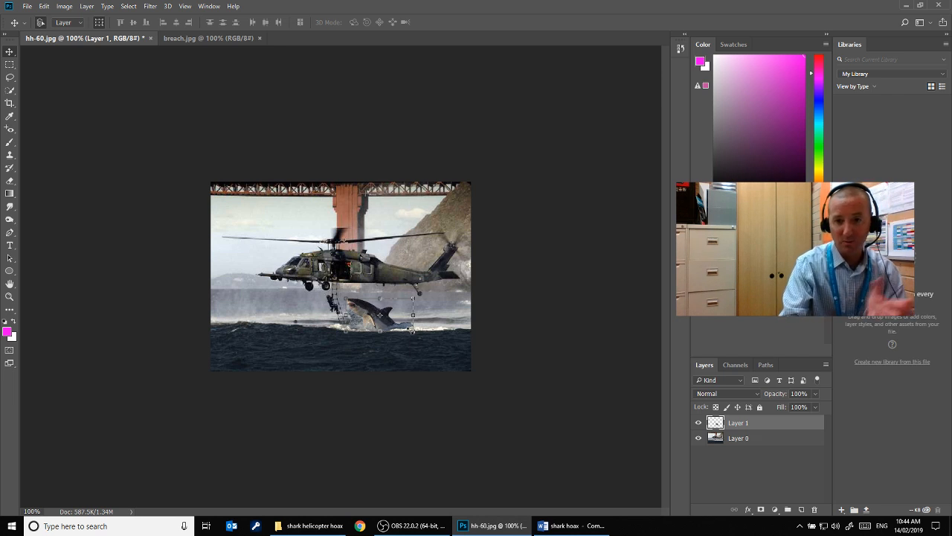
left_click(11, 181)
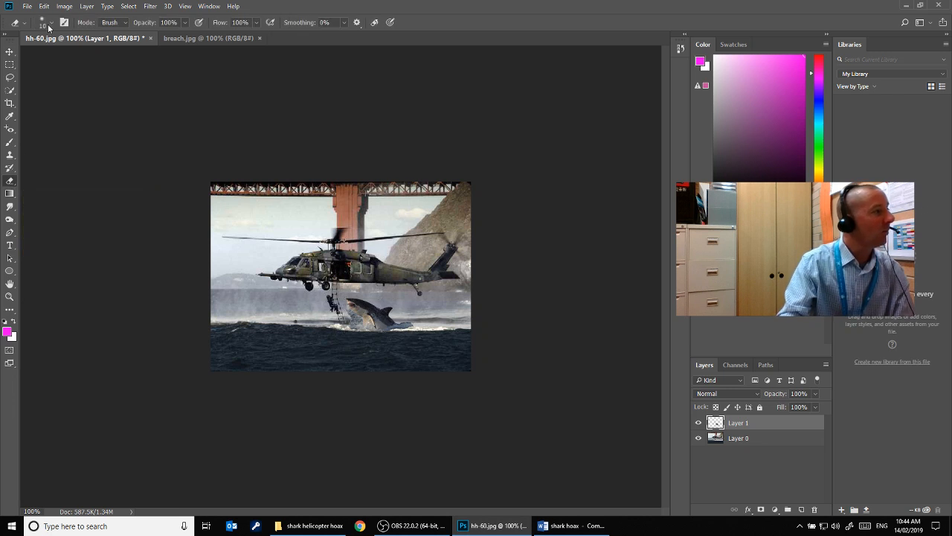
left_click(50, 22)
left_click_drag(58, 57, 72, 76)
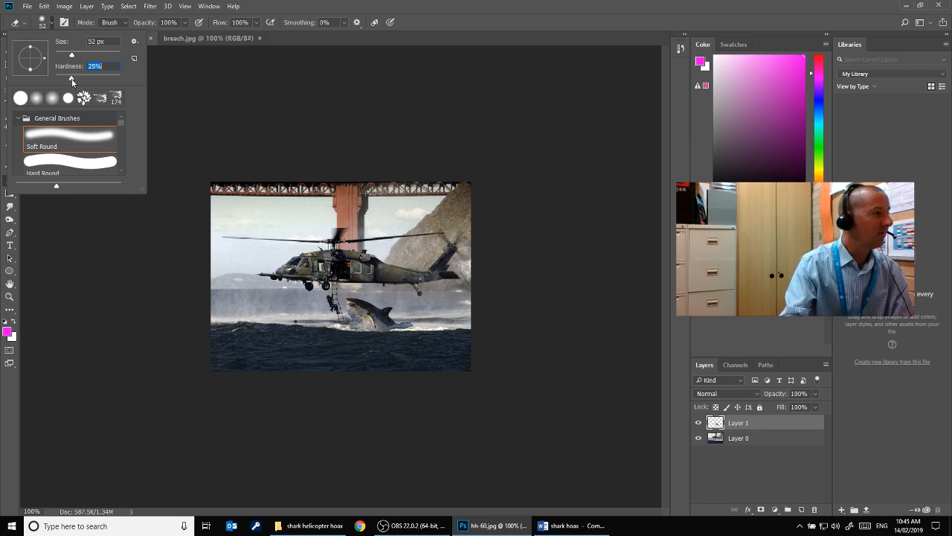
left_click_drag(94, 78, 124, 77)
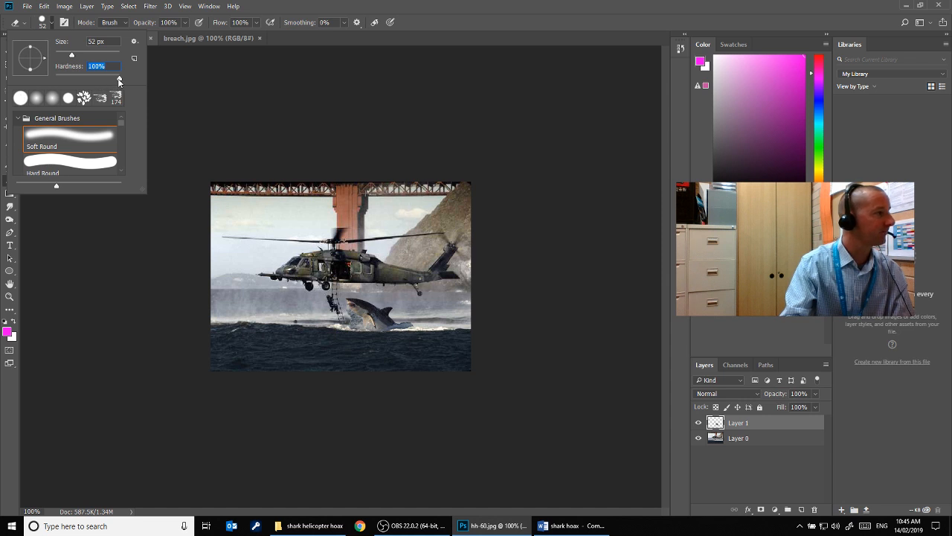
left_click_drag(118, 79, 73, 82)
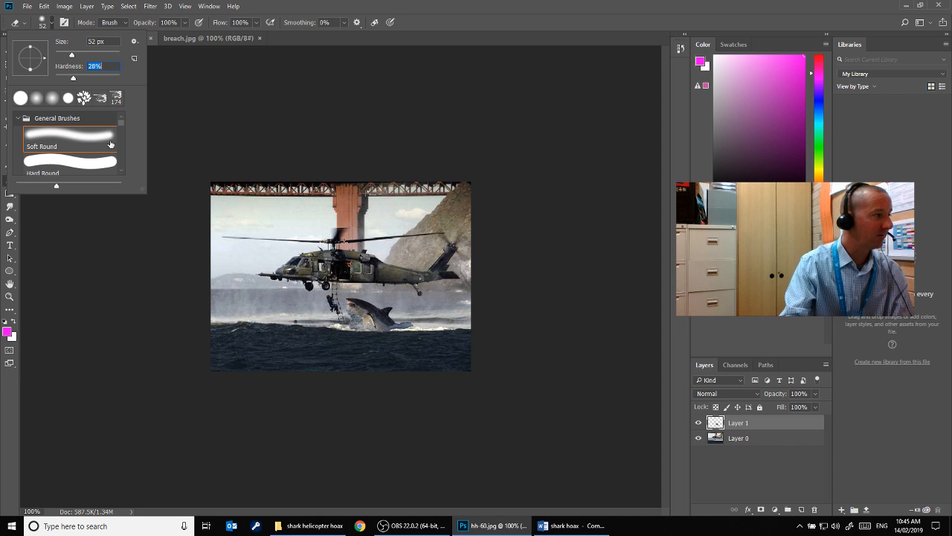
left_click(339, 320)
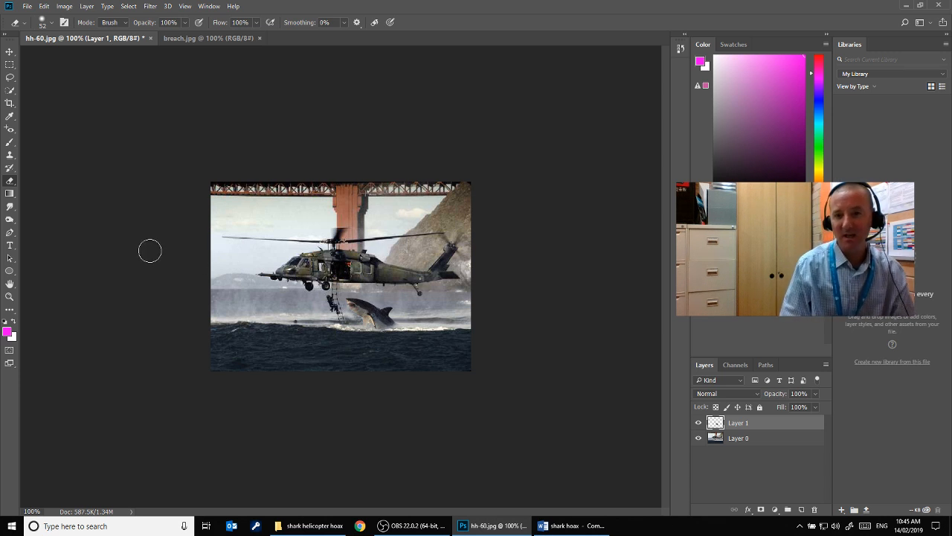
Quick-export the composite as a PNG named badday 2 in the shark helicopter hoax folder
left_click(26, 5)
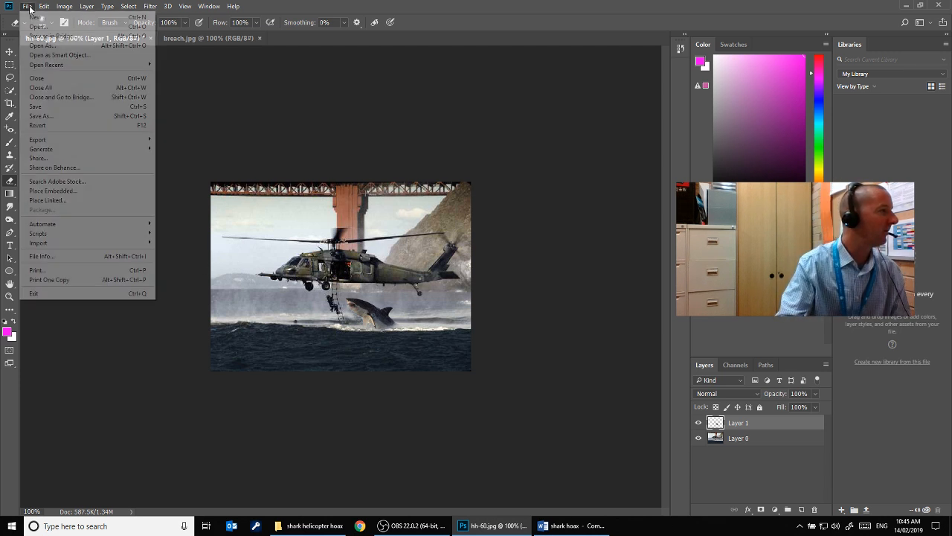
mouse_move(42, 143)
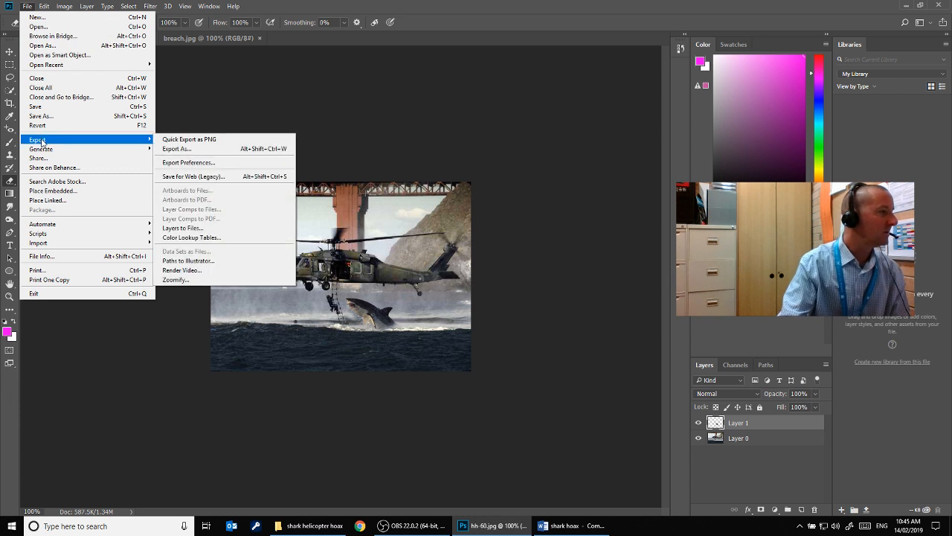
left_click(193, 141)
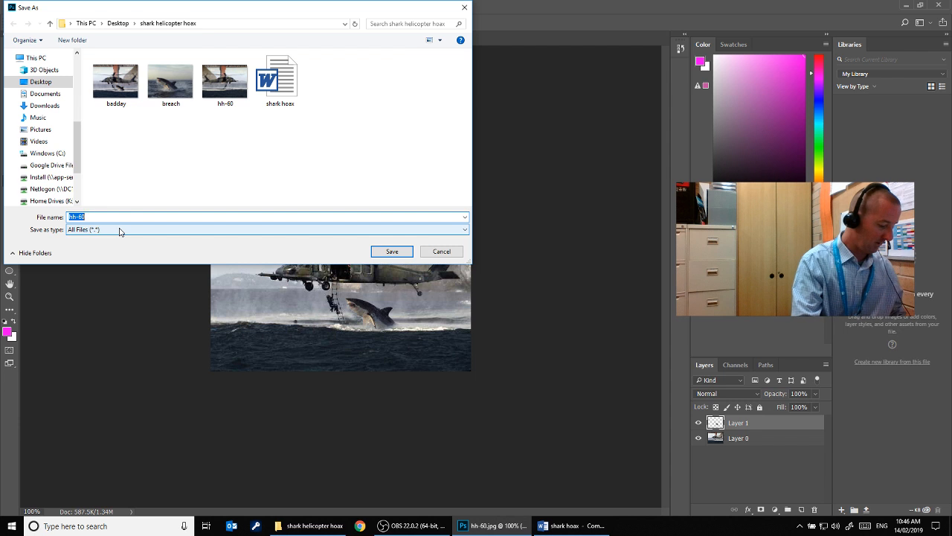
type("badday 2")
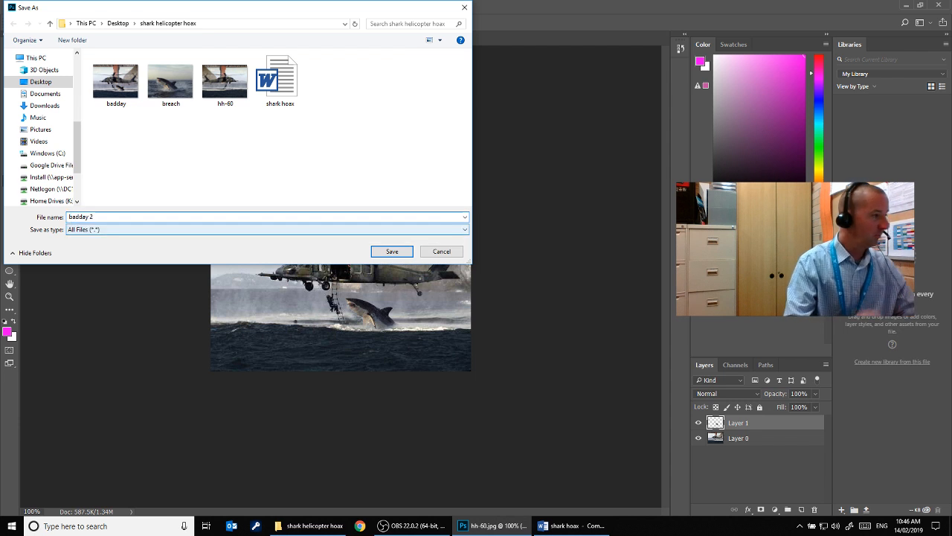
key("Return")
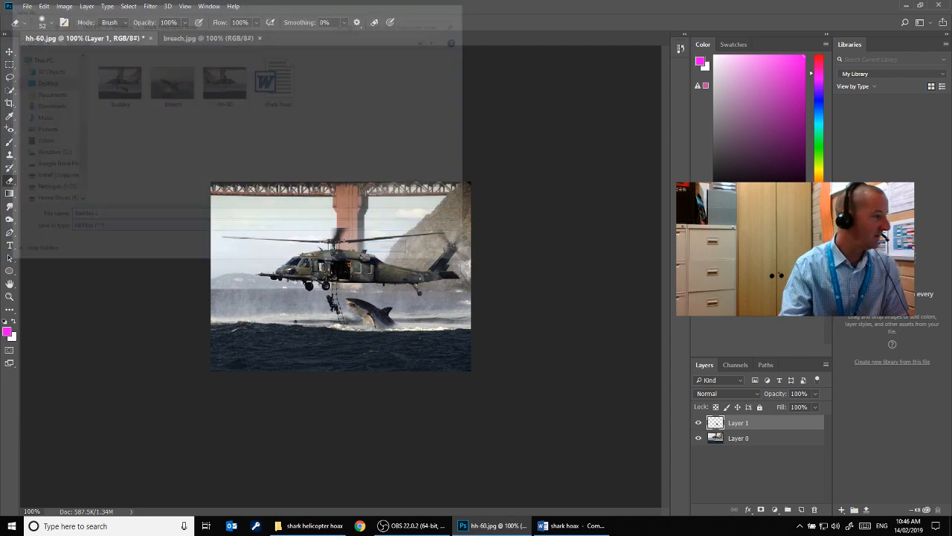
Switch to File Explorer and open the exported badday 2 image from the shark helicopter hoax folder to view it
left_click(319, 530)
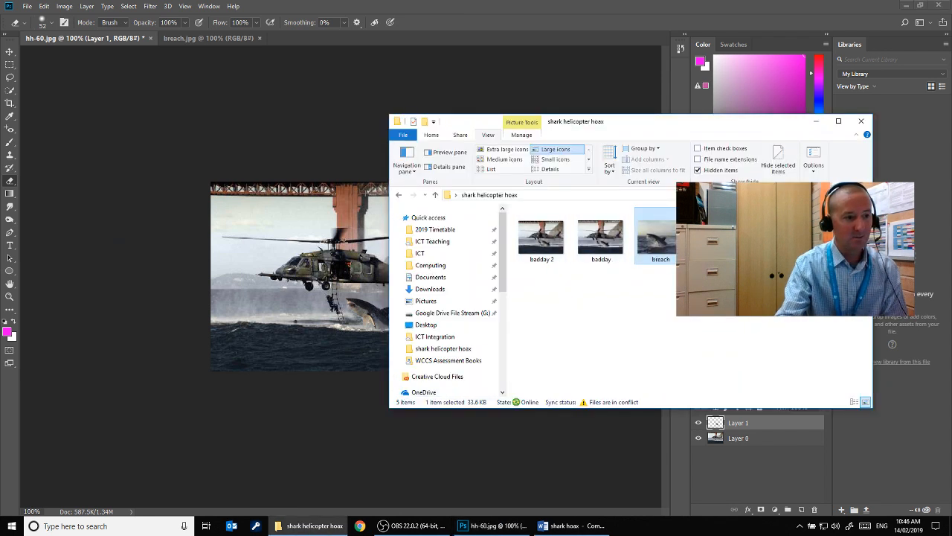
left_click(538, 245)
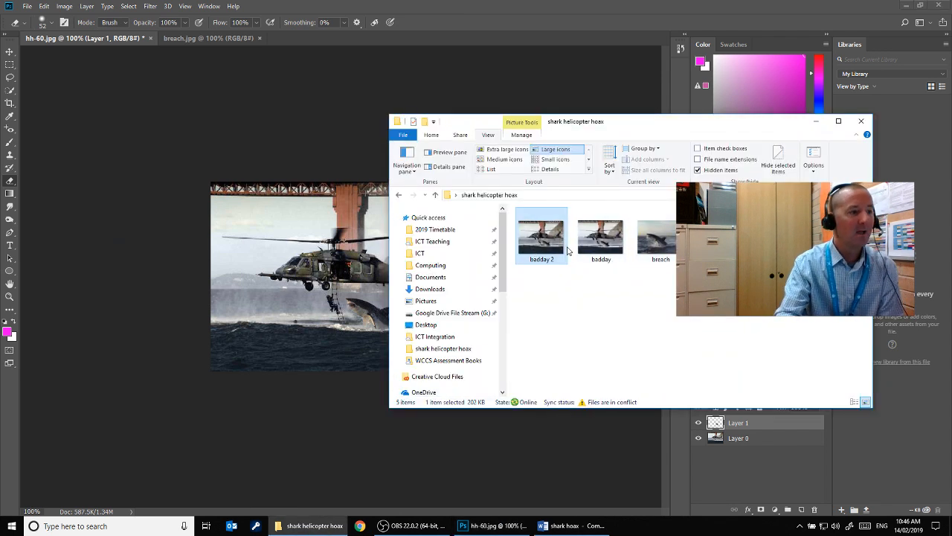
double_click(540, 242)
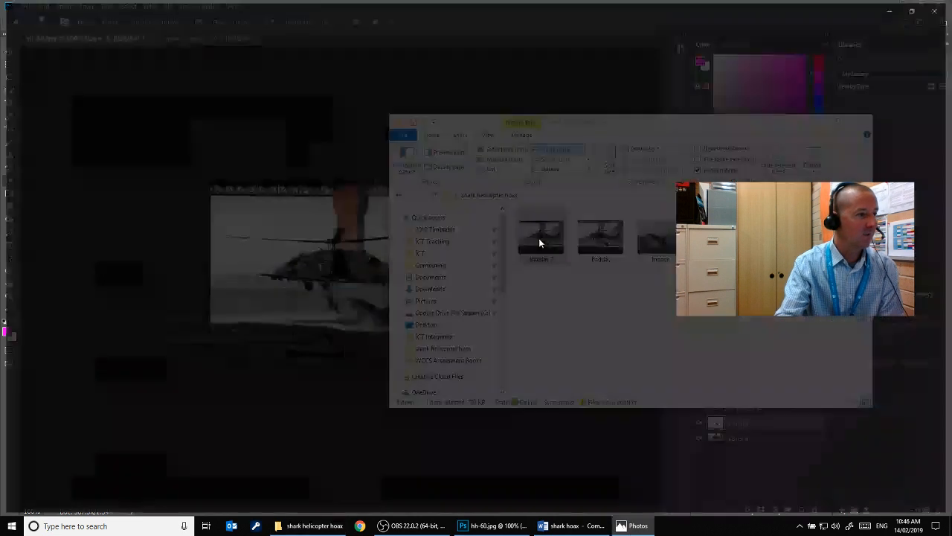